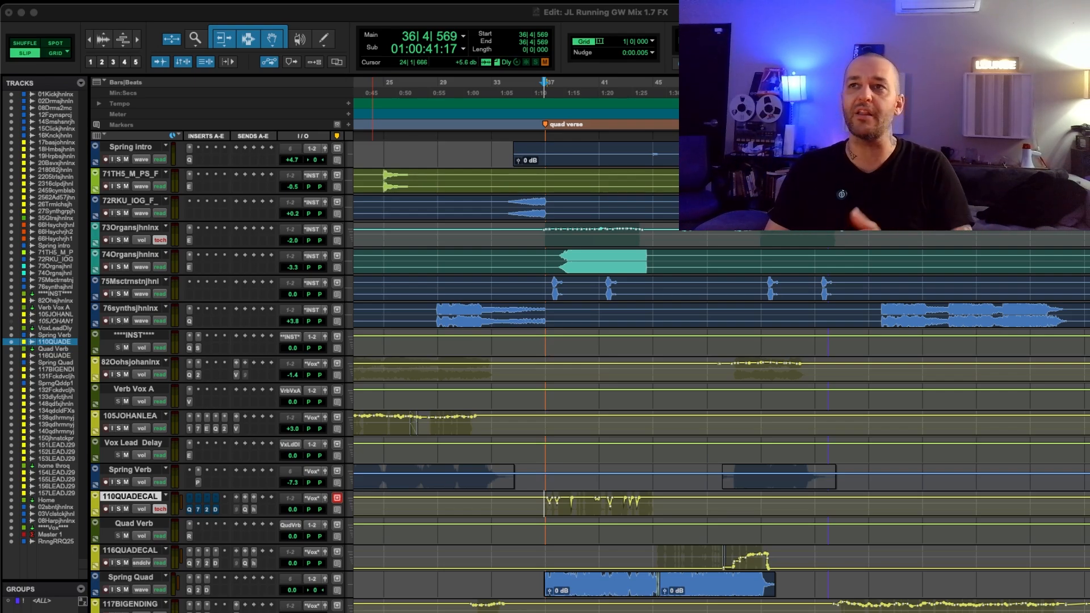
# Enlarge the 110QUADECAL track and play back its volume automation from about bar 37
pyautogui.click(561, 511)
pyautogui.hotkey('ctrl', 'Up')
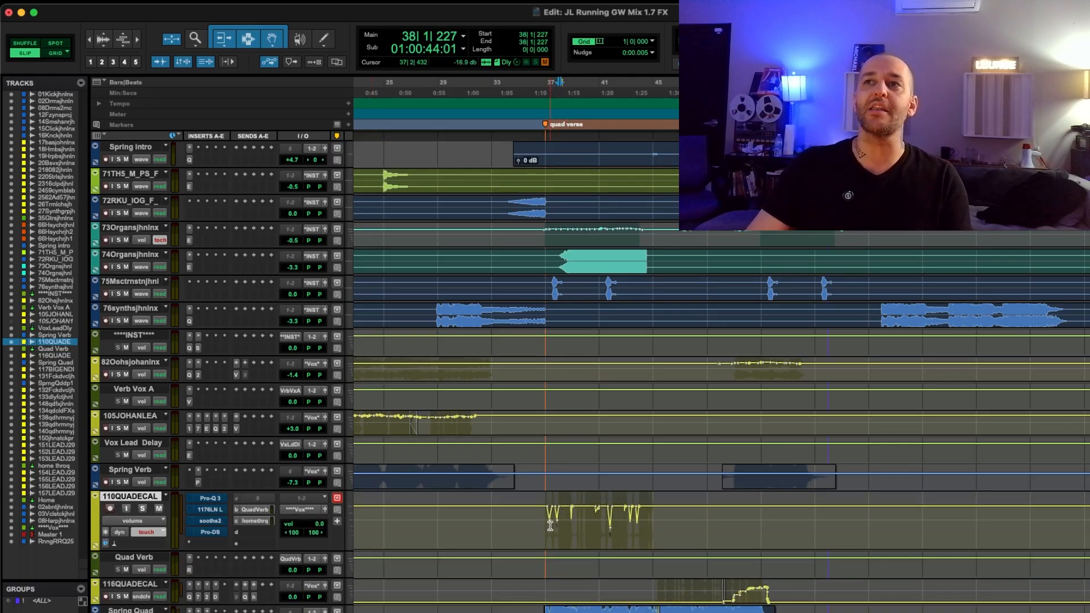
pyautogui.click(550, 526)
pyautogui.hotkey('ctrl', ']')
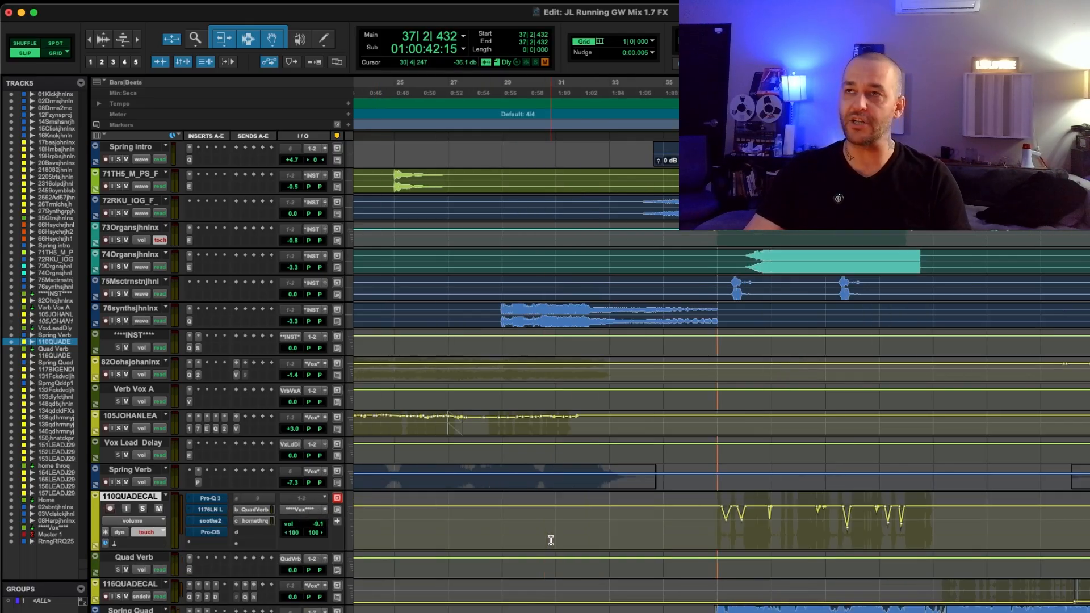
pyautogui.click(704, 529)
pyautogui.press('space')
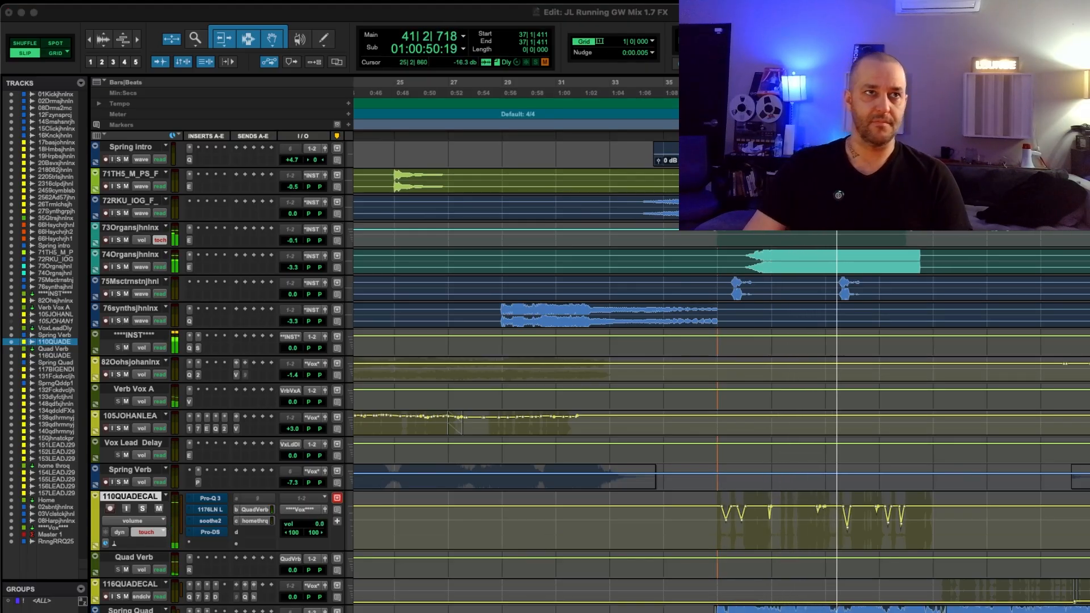
pyautogui.press('space')
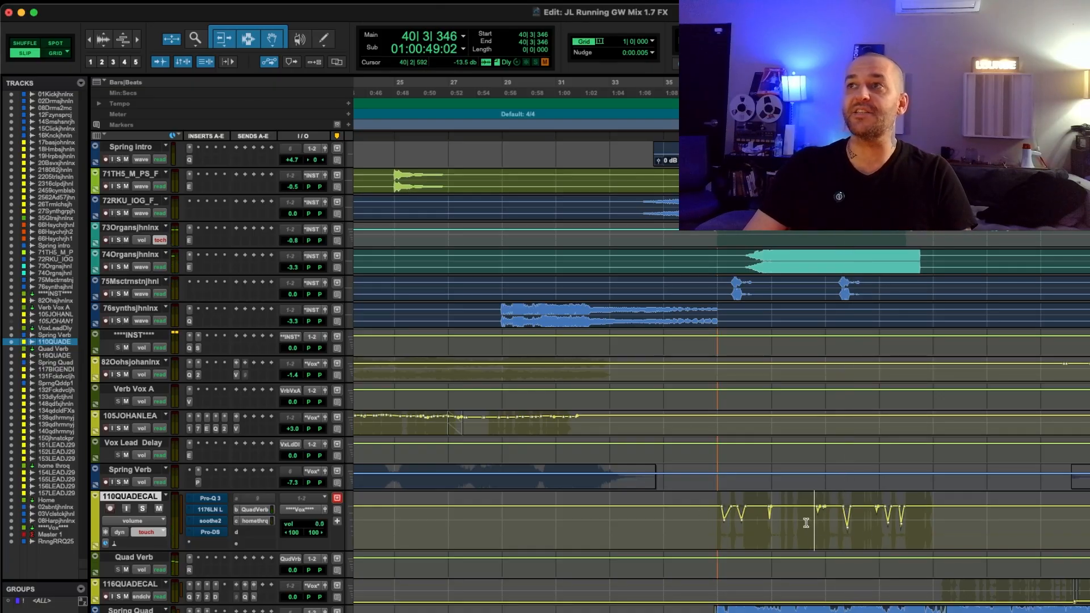
# Select the 73Organs track at bar 38 and enlarge its height to expose the volume automation curve
pyautogui.scroll(4, 728, 518)
pyautogui.press('r')
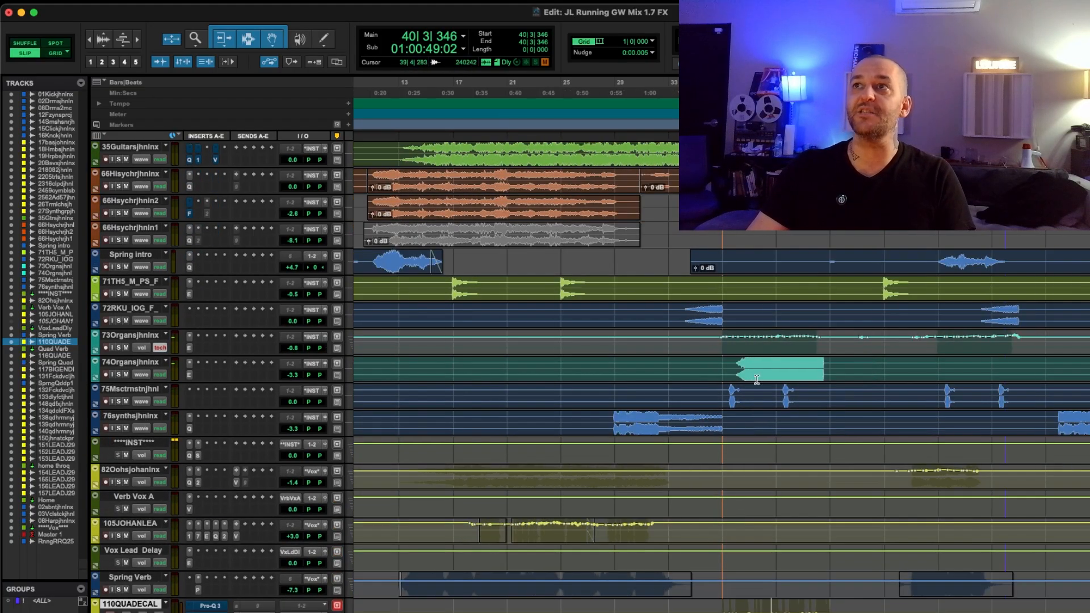
pyautogui.click(740, 350)
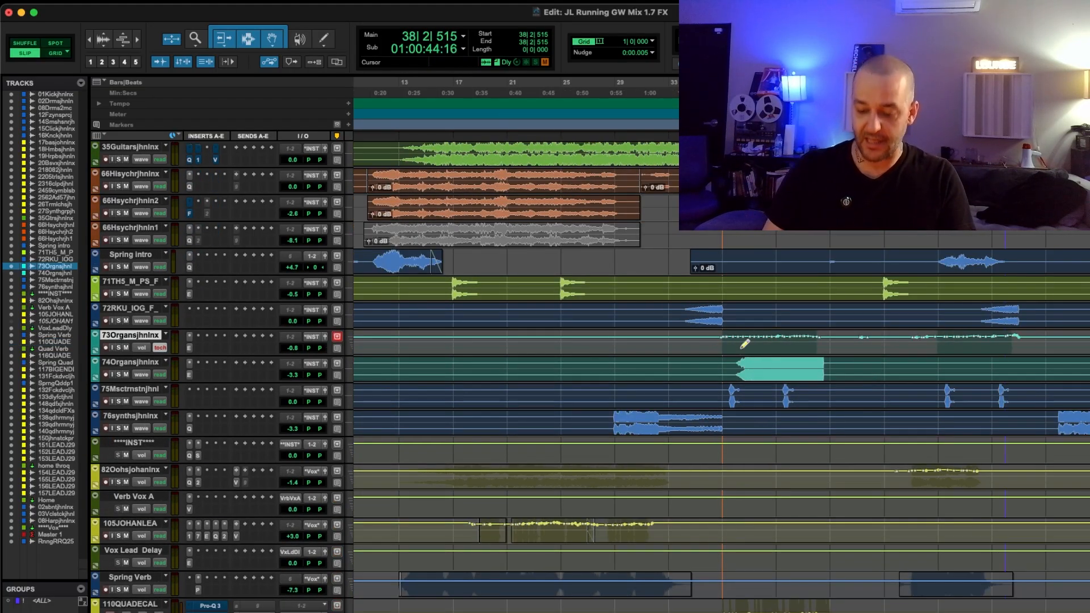
pyautogui.hotkey('ctrl', 'Up')
pyautogui.hotkey('ctrl', 'Up')
pyautogui.press('super+z')
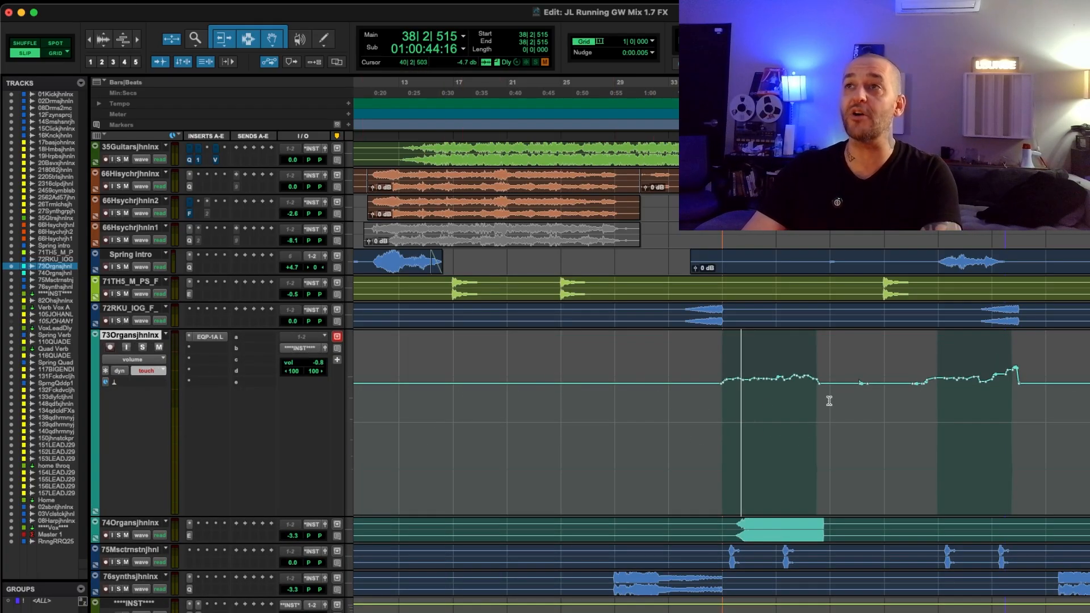
# Check the view and automation mode options of the 73Organs track, keeping volume and touch
pyautogui.click(151, 358)
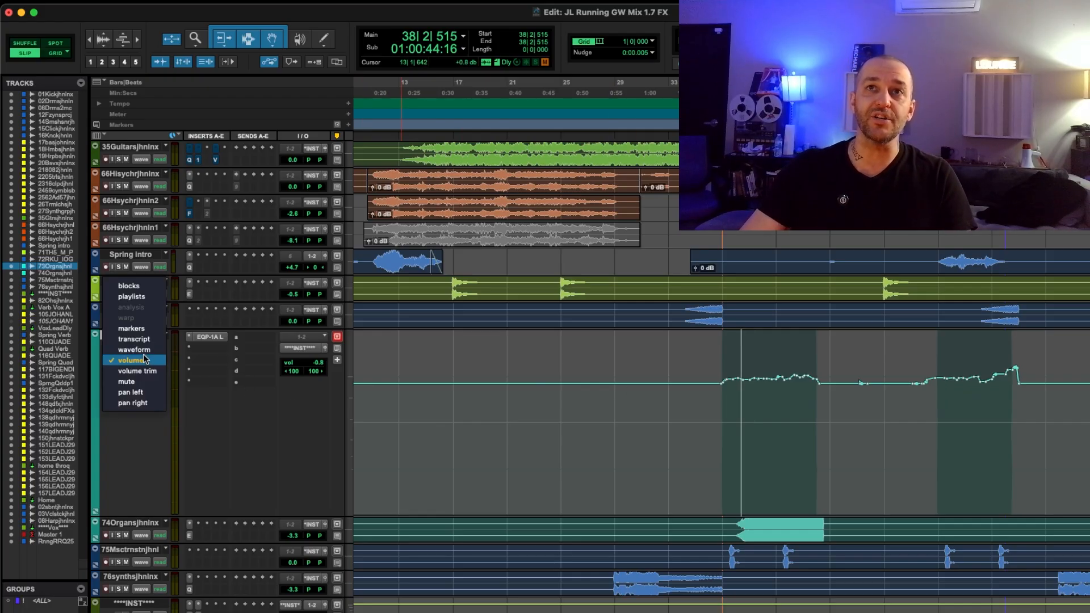
pyautogui.click(145, 360)
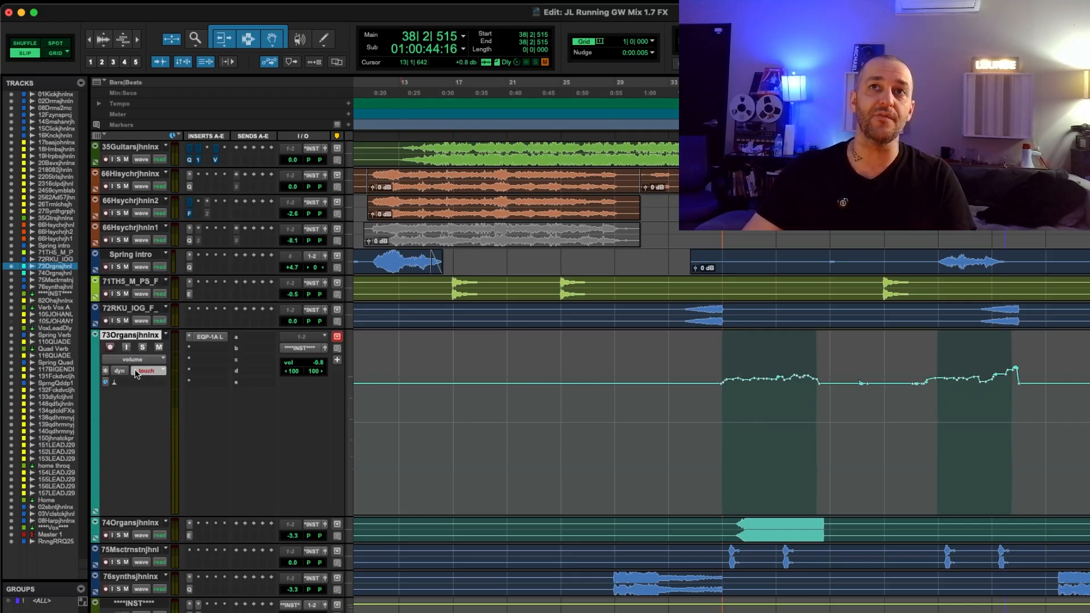
pyautogui.click(137, 372)
pyautogui.click(162, 373)
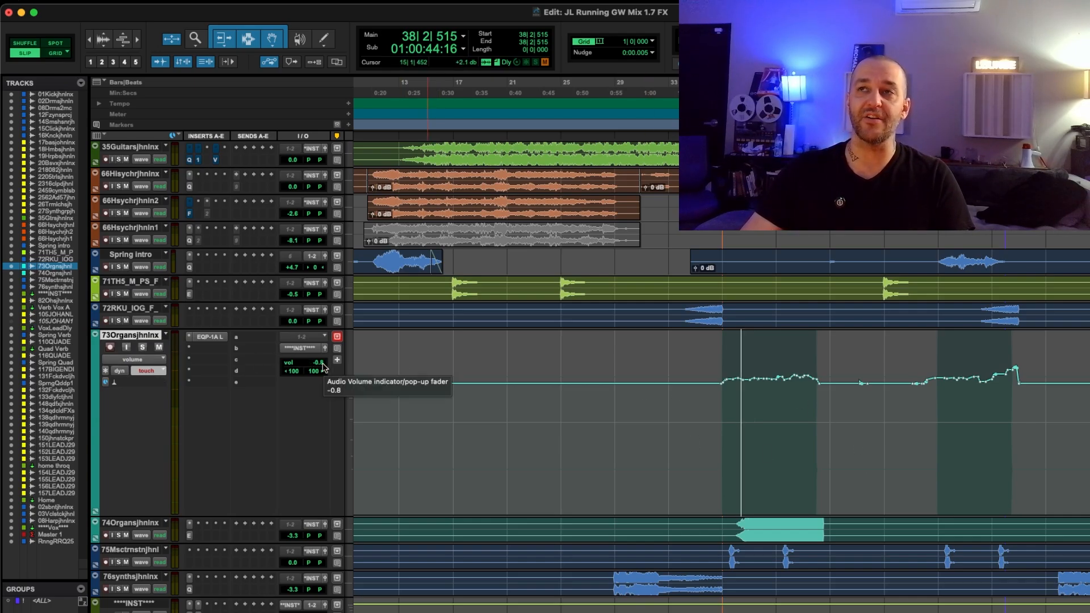
# Play from bar 35 and record a touch-mode volume automation pass over the first 73Organs section using the track's volume fader
pyautogui.click(721, 394)
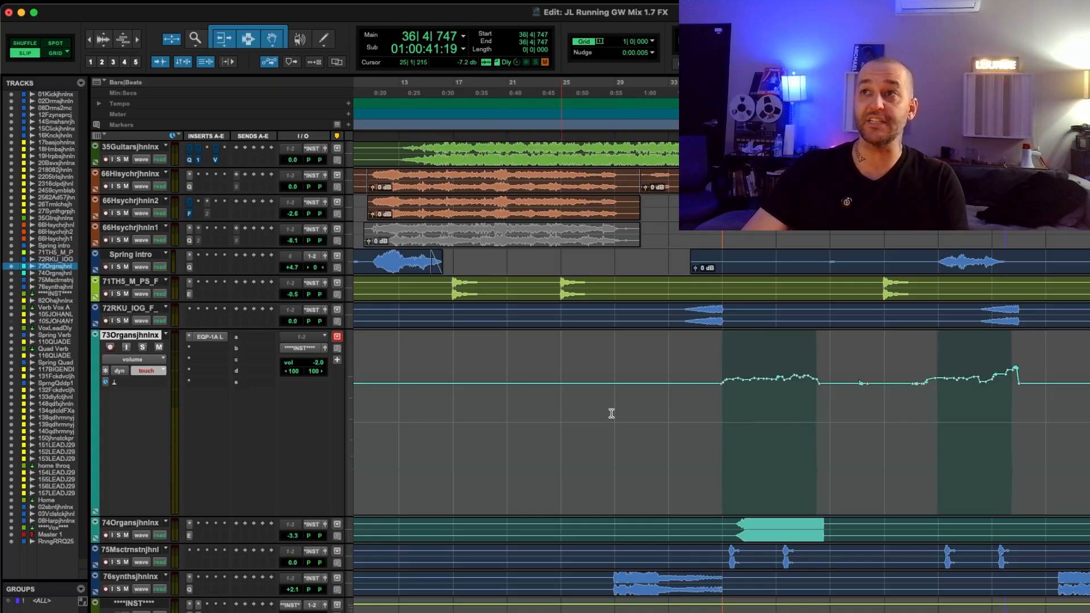
pyautogui.click(703, 410)
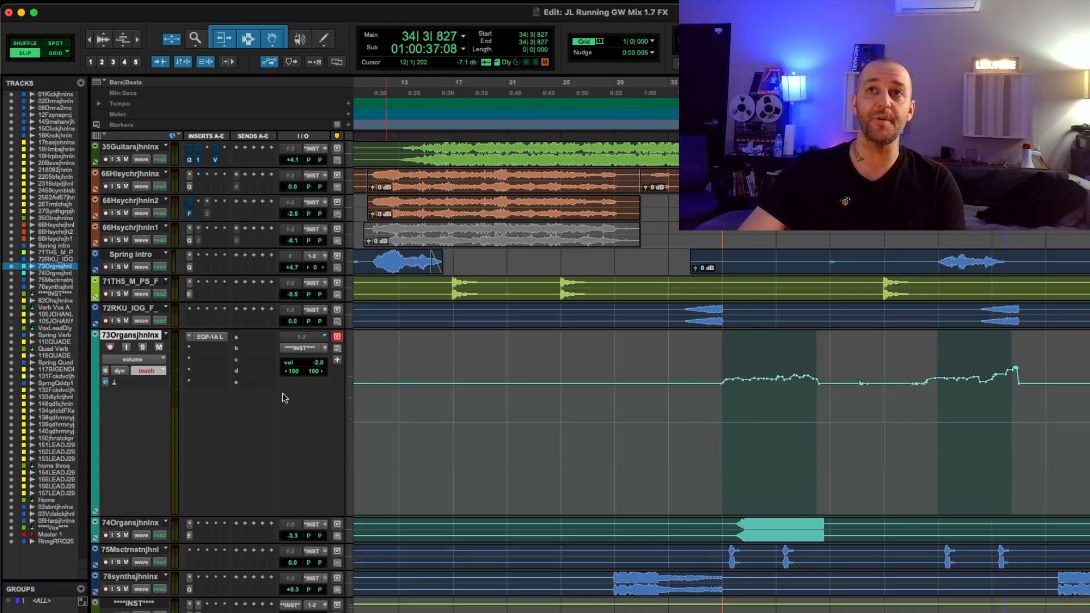
pyautogui.click(696, 411)
pyautogui.press('space')
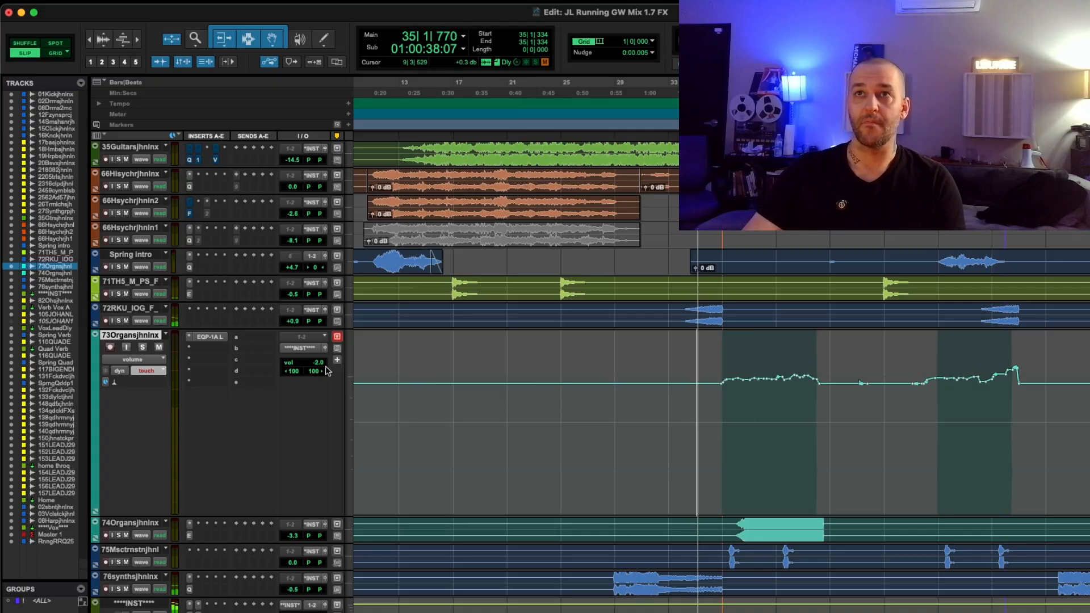
pyautogui.moveTo(313, 368); pyautogui.dragTo(314, 364)
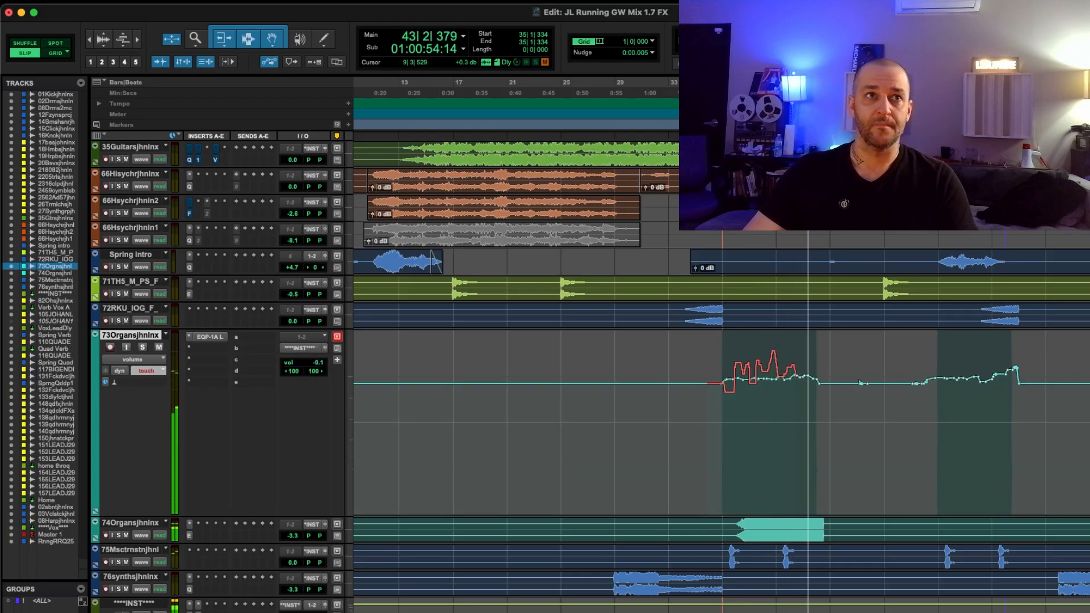
pyautogui.press('space')
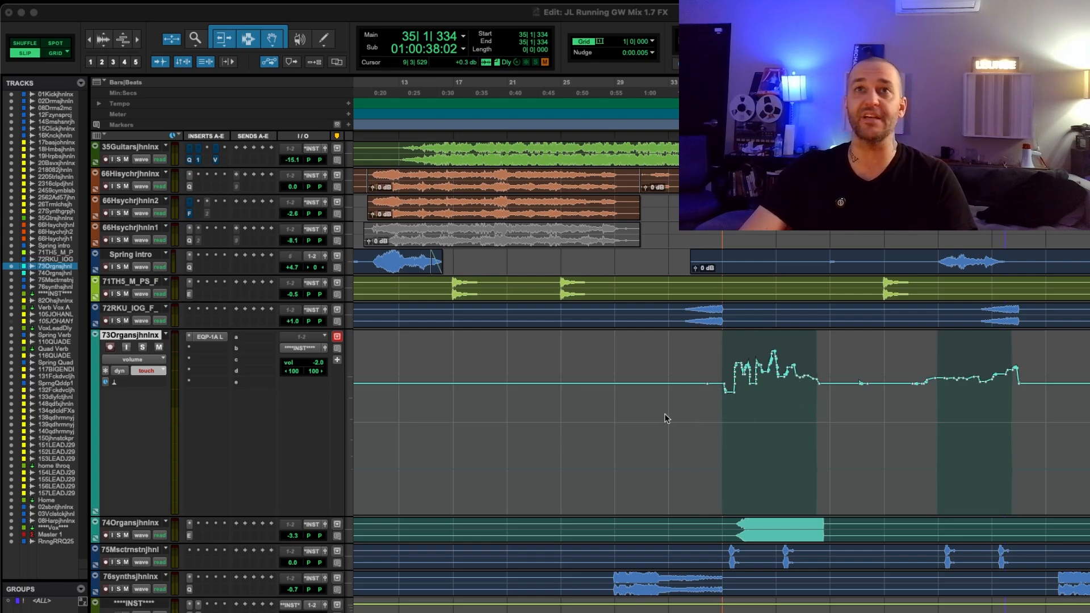
# Record a second touch-mode volume pass over the same 73Organs section from bar 35, and play it back from bar 37
pyautogui.click(146, 377)
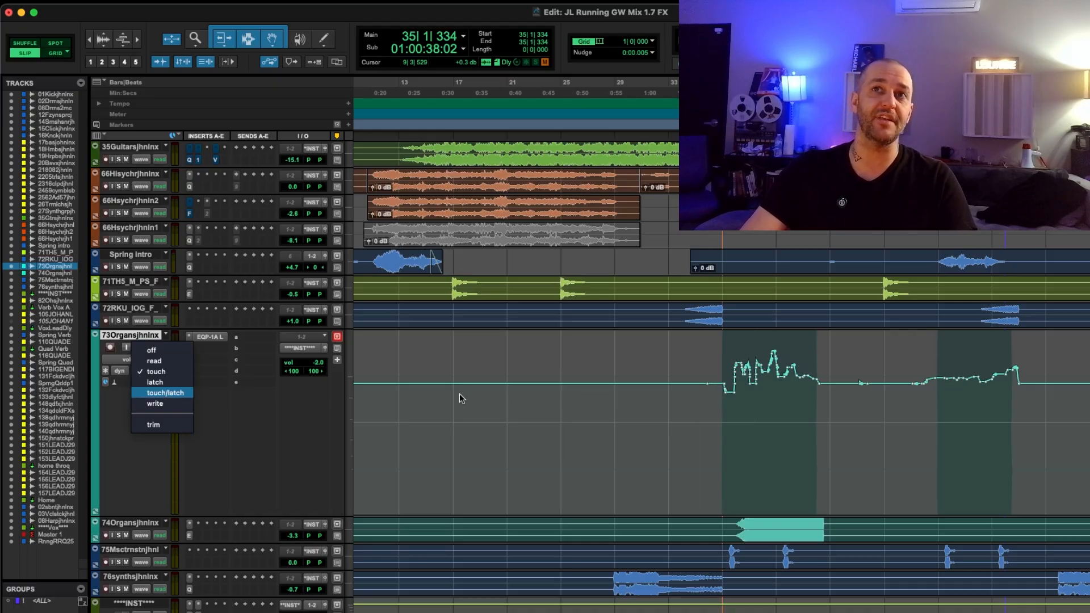
pyautogui.click(388, 386)
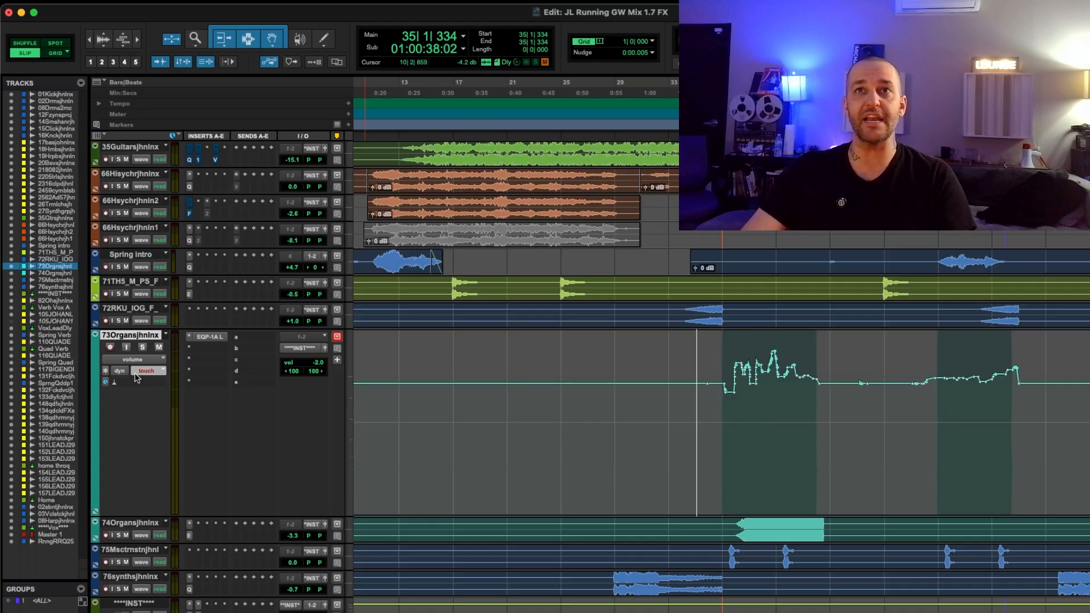
pyautogui.press('space')
pyautogui.click(319, 362)
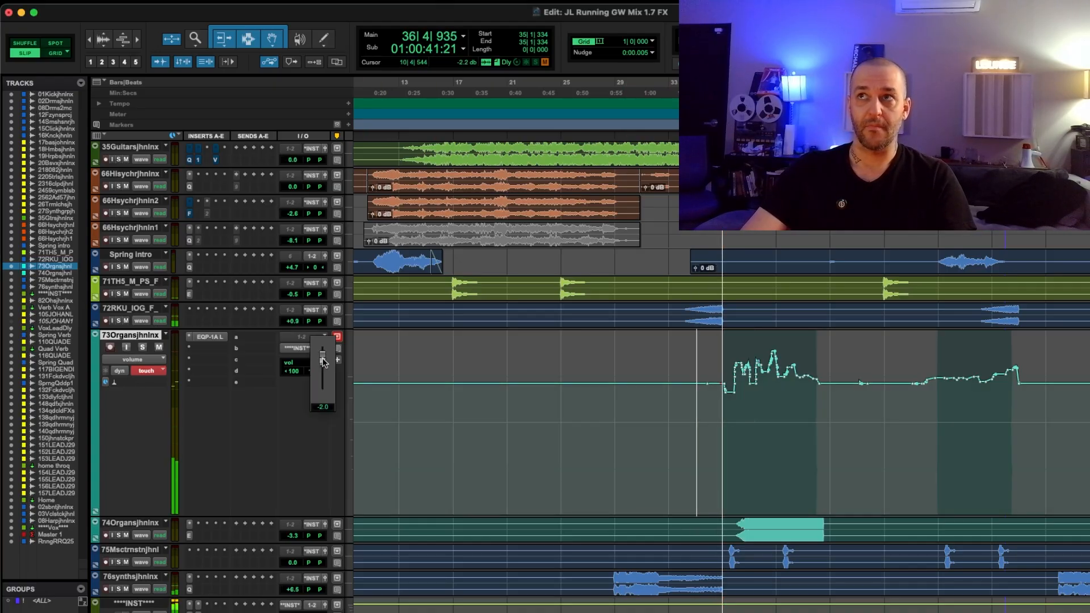
pyautogui.moveTo(323, 363); pyautogui.dragTo(325, 366)
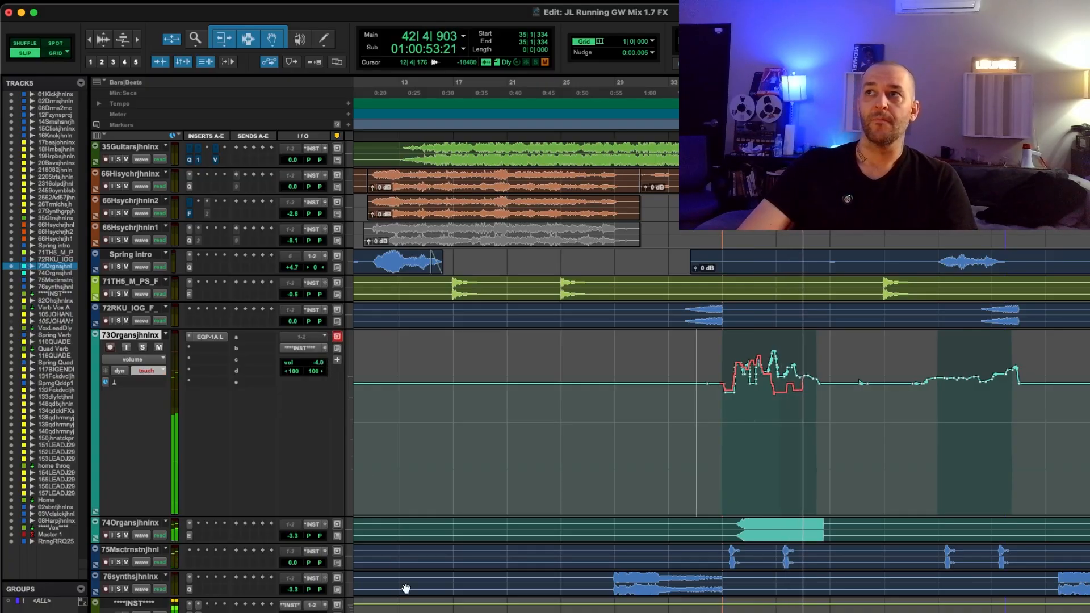
pyautogui.press('space')
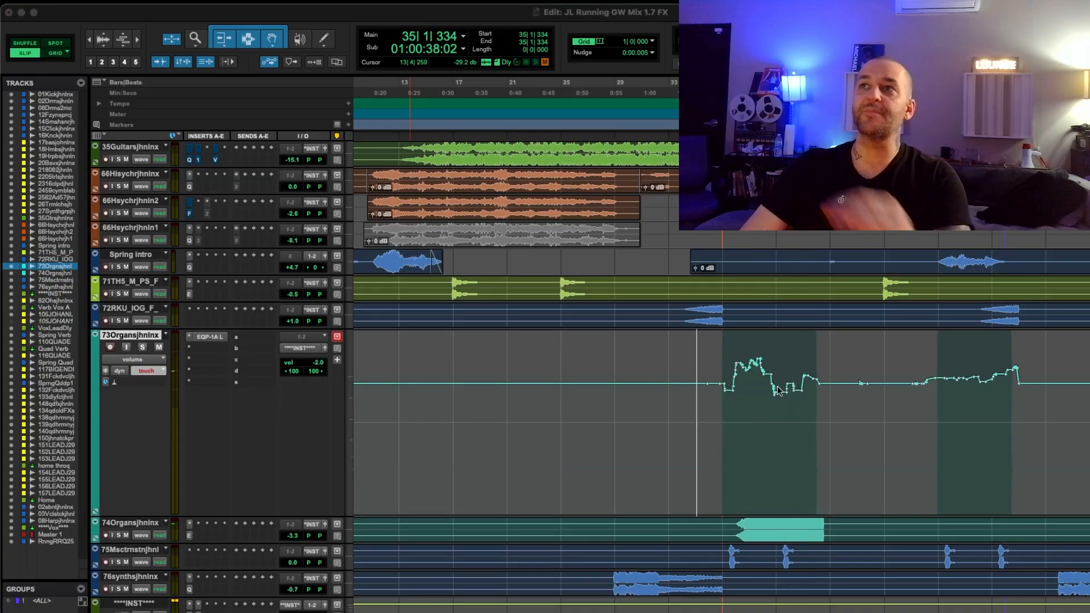
pyautogui.click(724, 400)
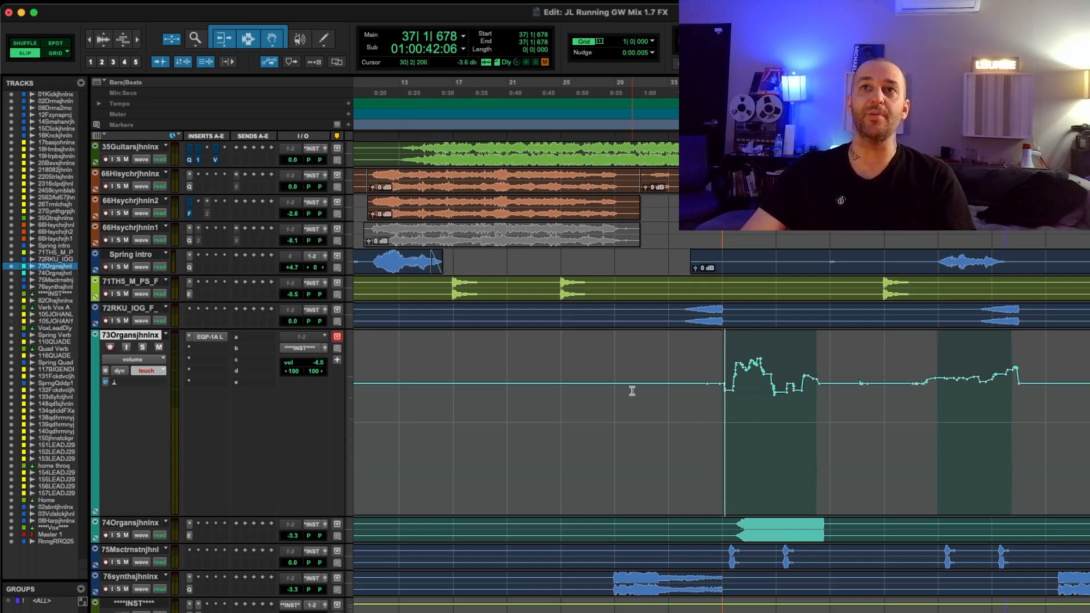
pyautogui.press('space')
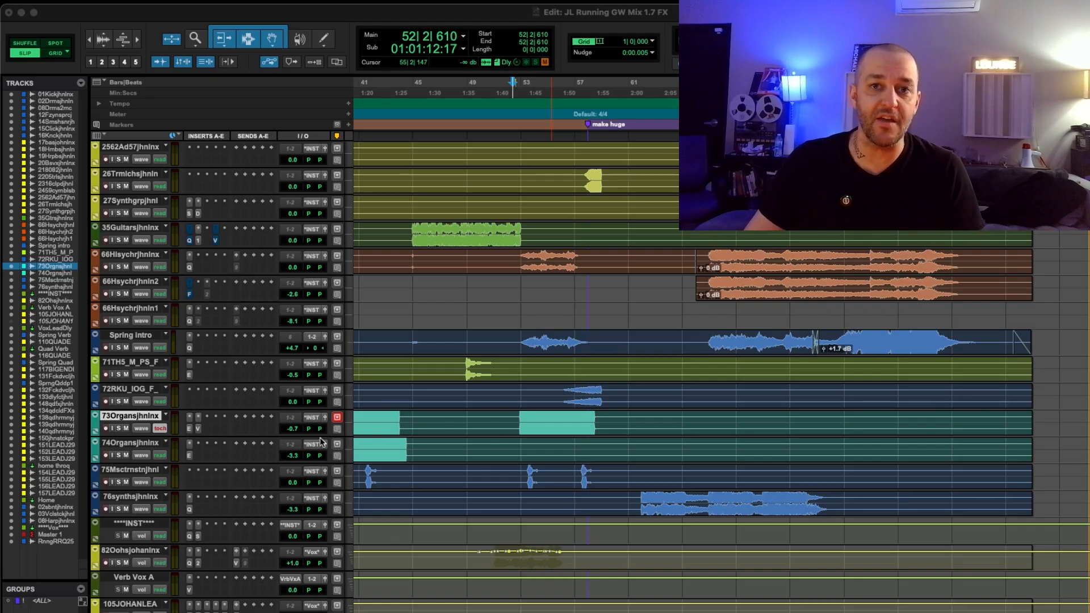
# Open the ValhallaVintageVerb insert on the 73Organs track and enable automation for its Decay parameter
pyautogui.click(198, 429)
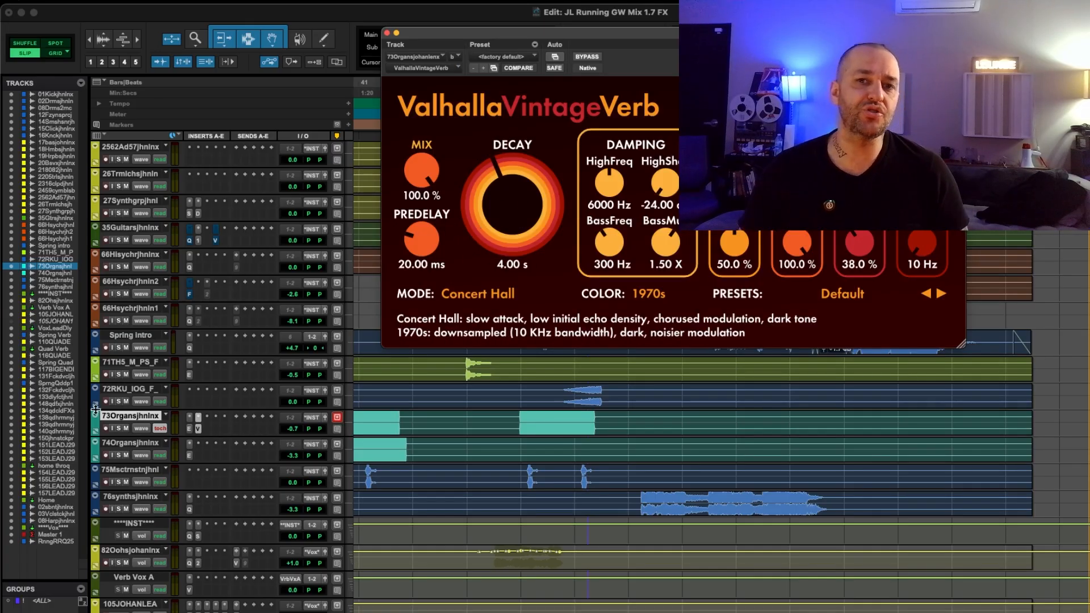
pyautogui.rightClick(507, 216)
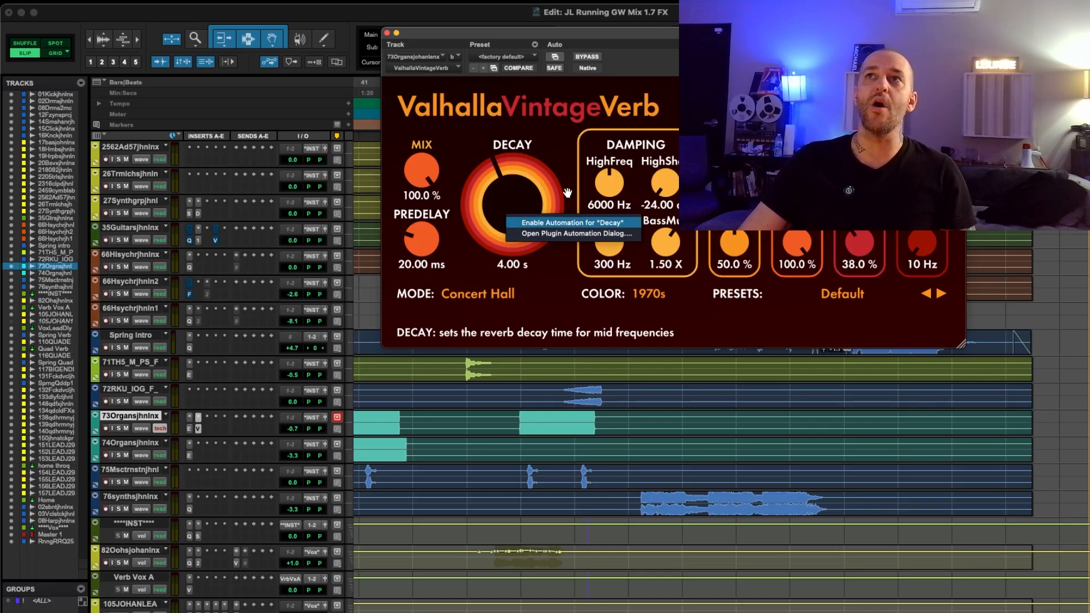
pyautogui.click(533, 222)
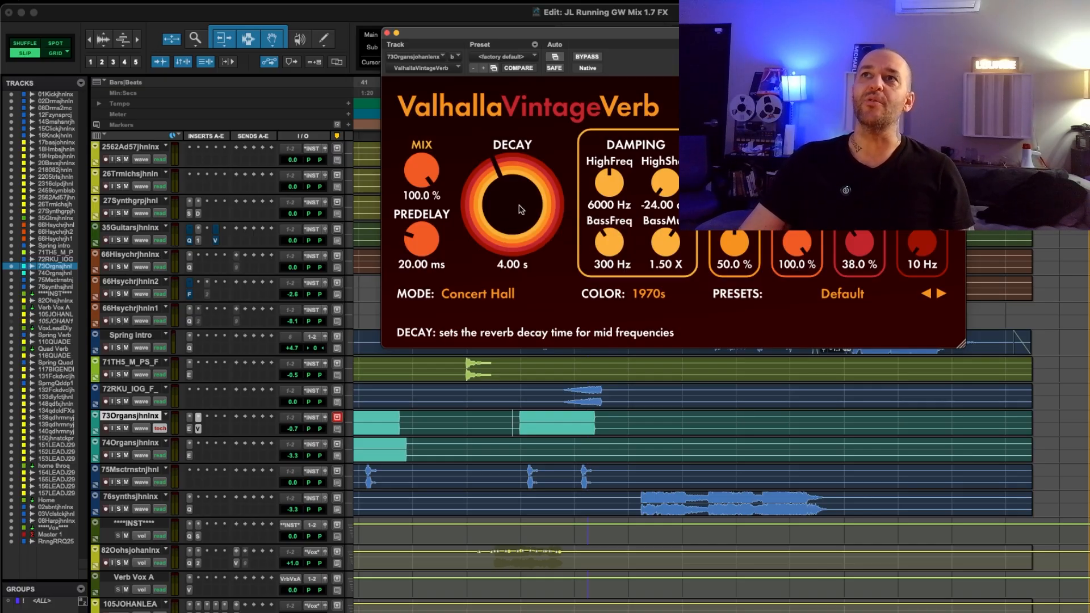
pyautogui.rightClick(521, 209)
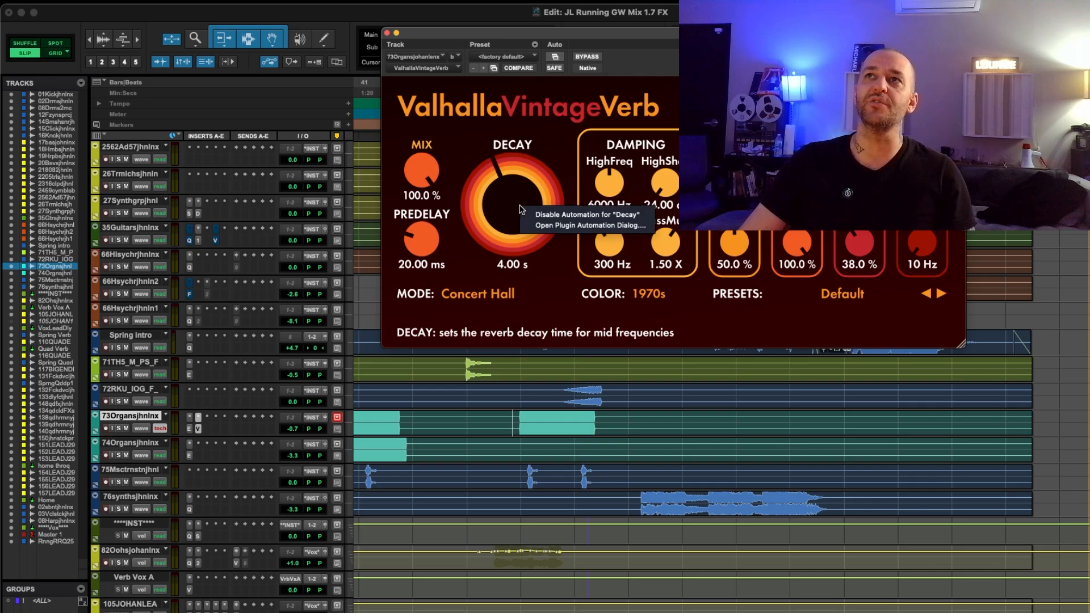
pyautogui.click(548, 226)
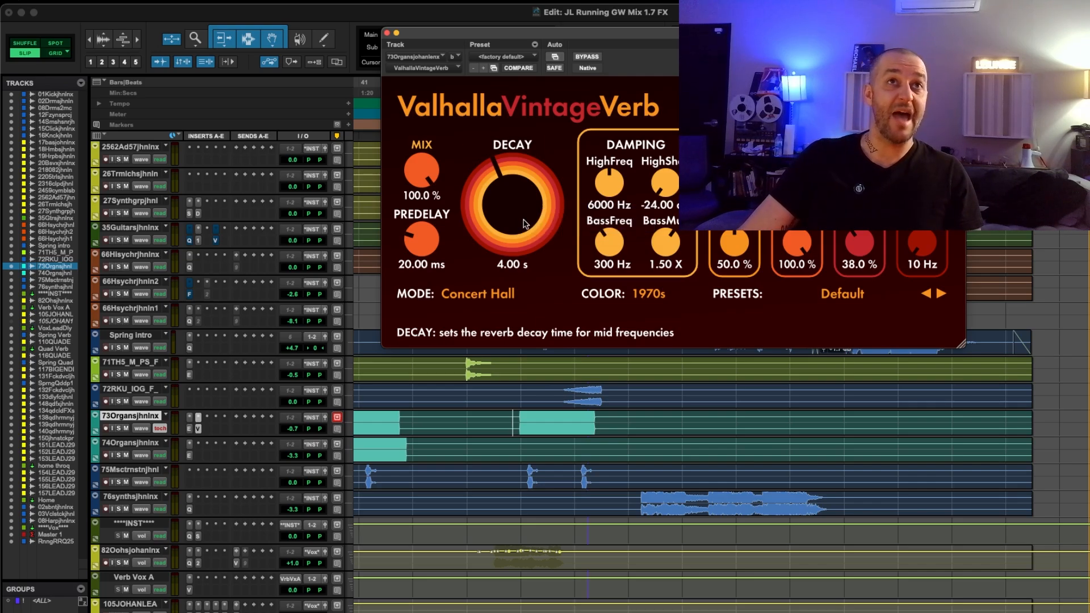
# Display and enlarge the Decay lane on the 73Organs track, and record Decay knob moves over the clip starting near bar 53
pyautogui.keyDown('ctrl'); pyautogui.keyDown('super'); pyautogui.click(517, 209); pyautogui.keyUp('super'); pyautogui.keyUp('ctrl')
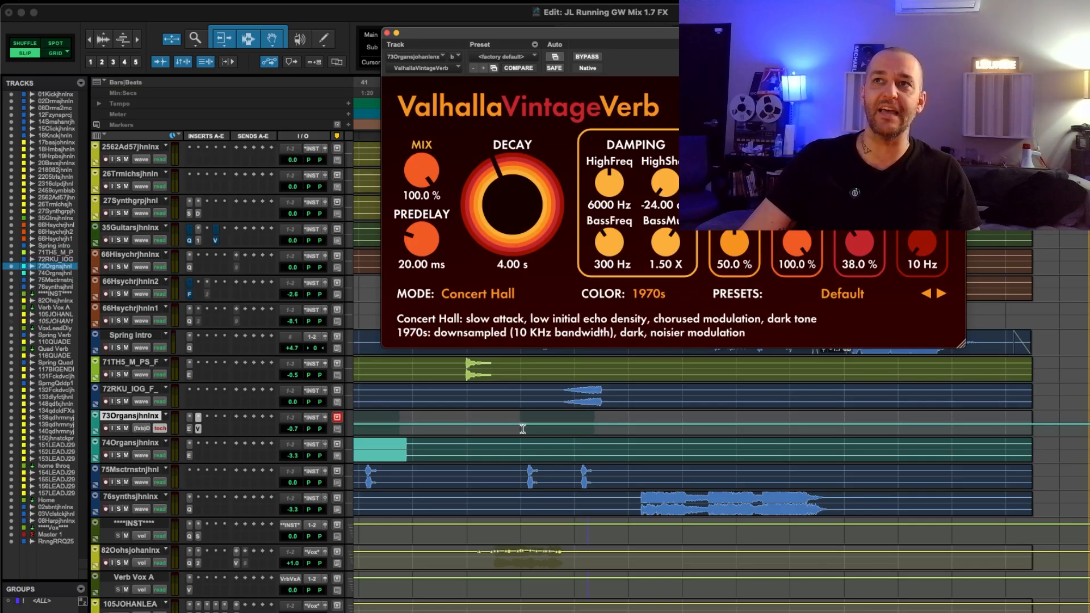
pyautogui.hotkey('ctrl', 'Up')
pyautogui.hotkey('ctrl', 'Up')
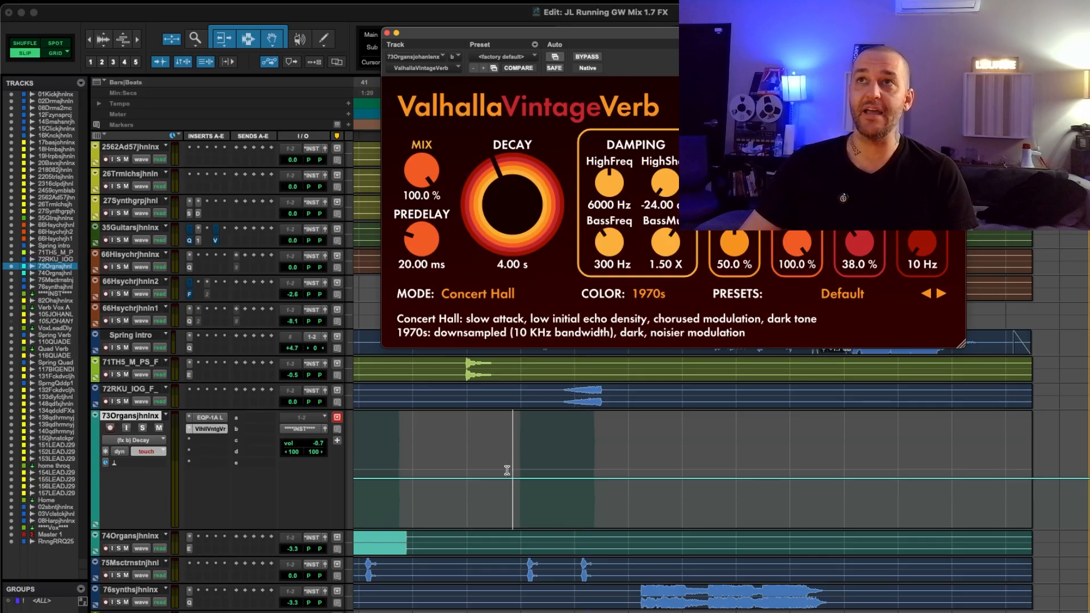
pyautogui.moveTo(505, 200)
pyautogui.mouseDown()
pyautogui.moveTo(500, 217)
pyautogui.moveTo(519, 160)
pyautogui.moveTo(505, 214)
pyautogui.moveTo(517, 117)
pyautogui.moveTo(505, 202)
pyautogui.mouseUp()
pyautogui.press('space')
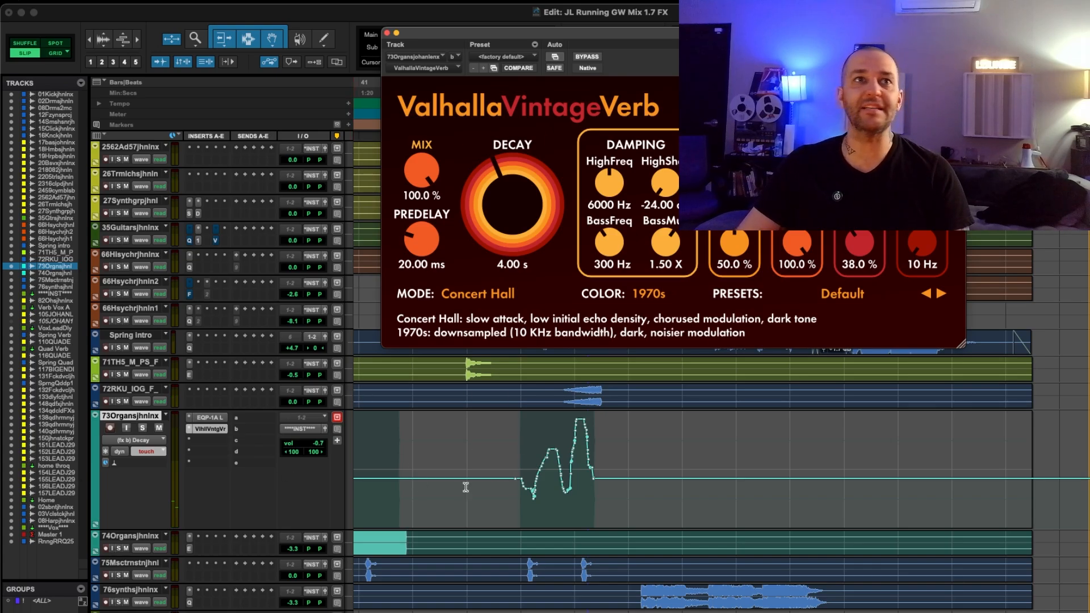
# Enable automation for the reverb's Mix and LowCut parameters and display the LowCut lane on the 73Organs track
pyautogui.rightClick(432, 170)
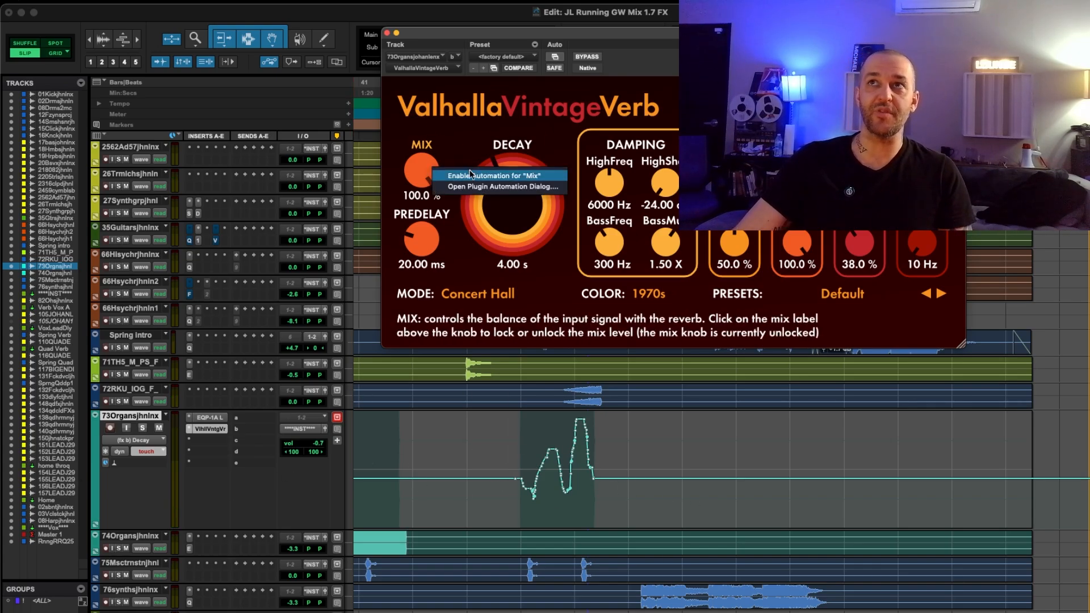
pyautogui.click(459, 172)
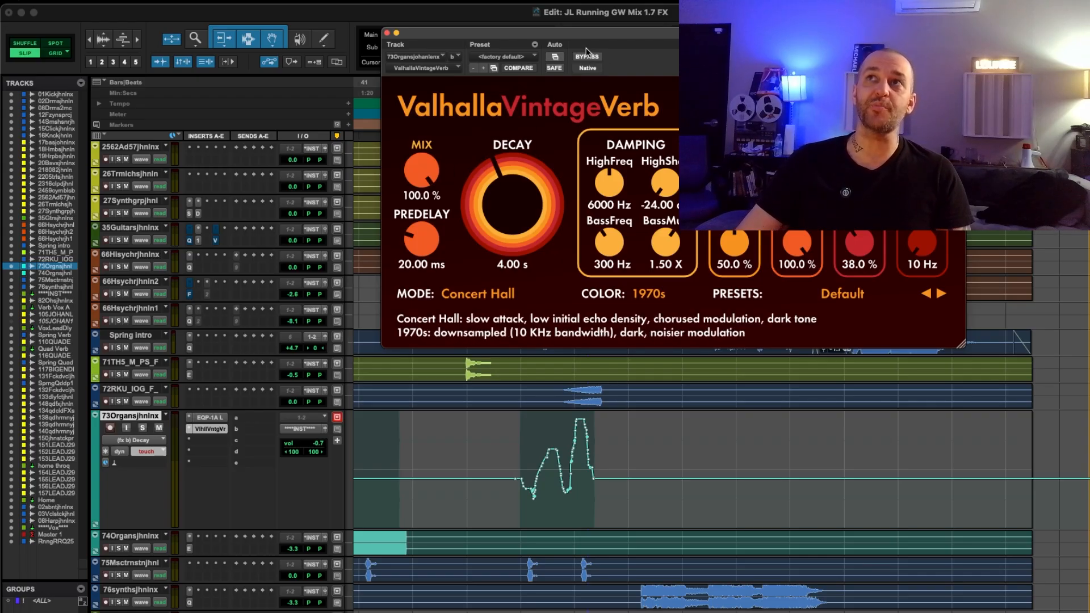
pyautogui.click(554, 59)
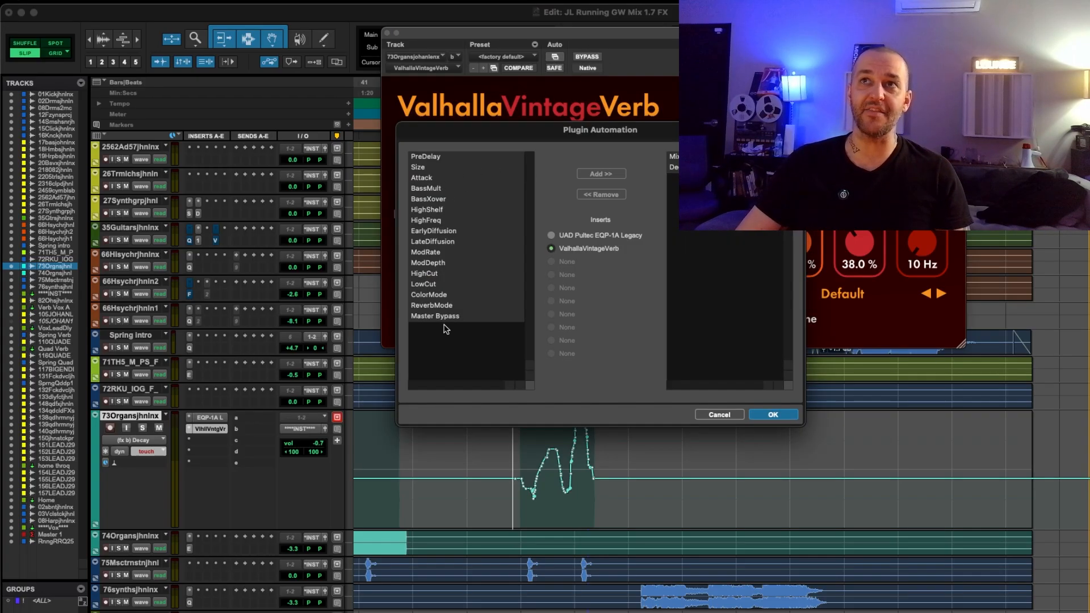
pyautogui.click(773, 415)
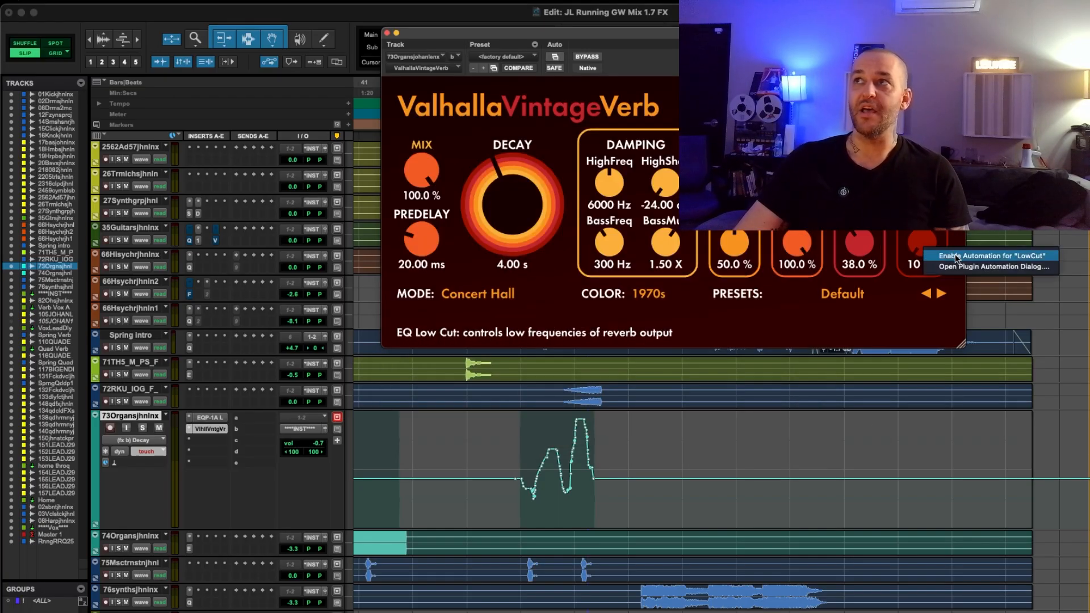
pyautogui.keyDown('ctrl'); pyautogui.keyDown('super'); pyautogui.click(923, 246); pyautogui.keyUp('super'); pyautogui.keyUp('ctrl')
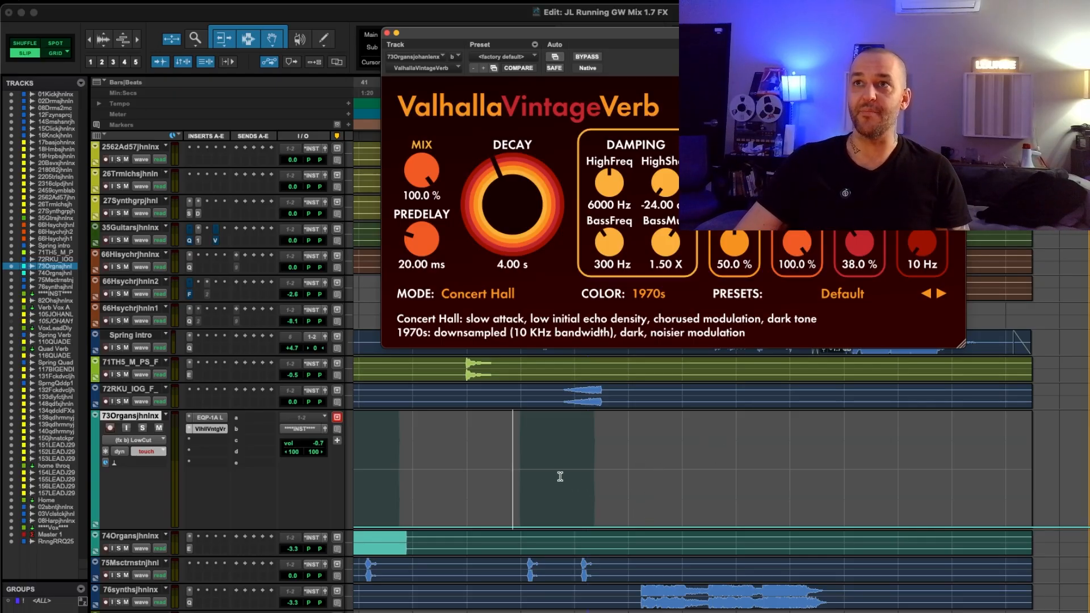
# Record LowCut knob moves on the 73Organs track around bar 53, play the pass back zoomed in, and close the reverb window
pyautogui.moveTo(922, 245); pyautogui.dragTo(921, 216)
pyautogui.press('space')
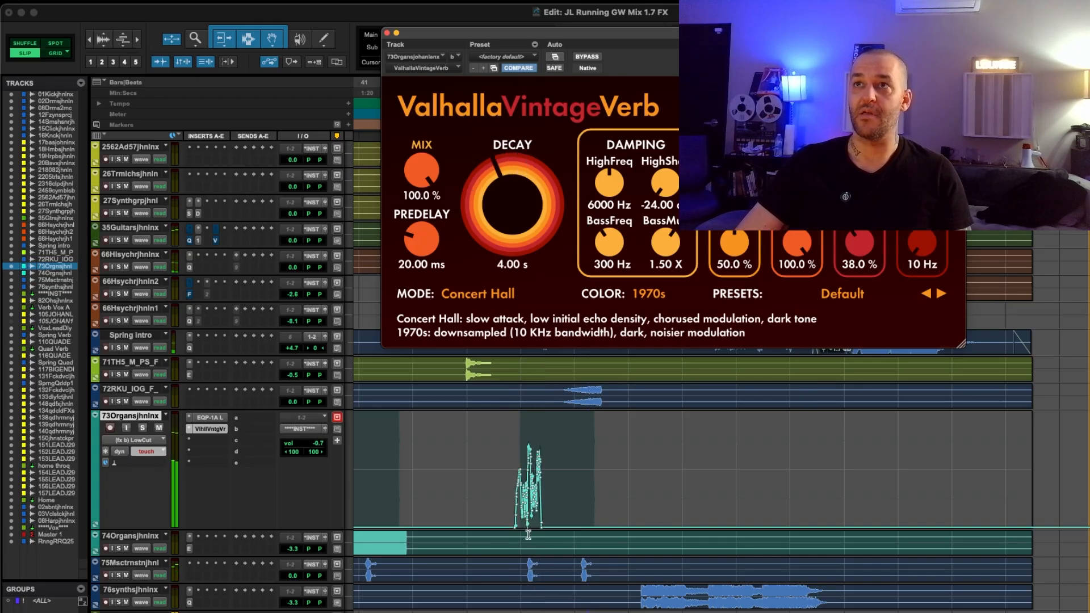
pyautogui.click(510, 518)
pyautogui.press('t')
pyautogui.press('t')
pyautogui.press('space')
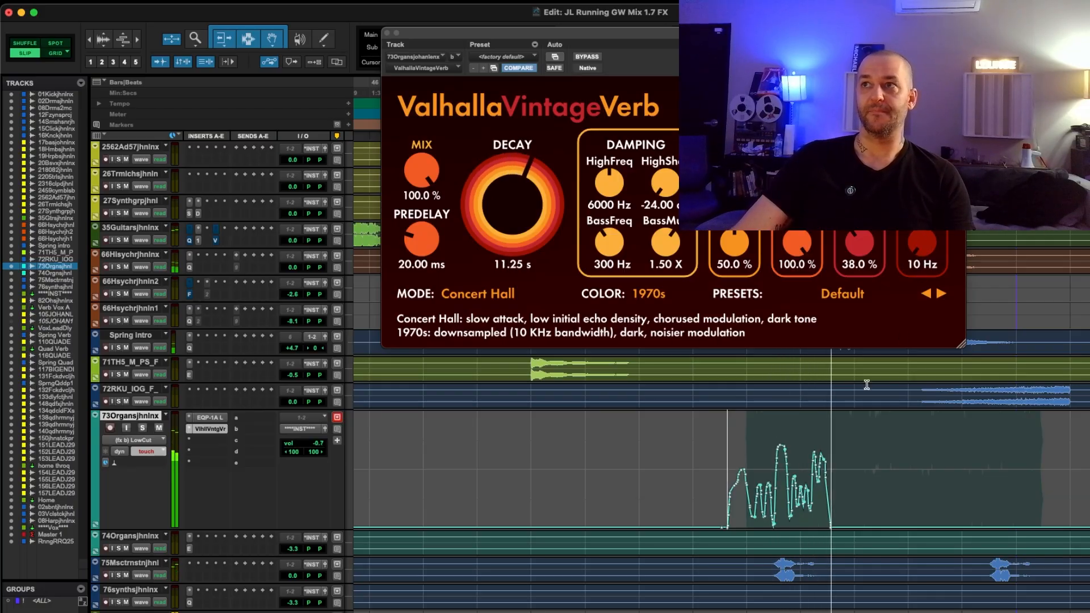
pyautogui.press('space')
pyautogui.click(387, 33)
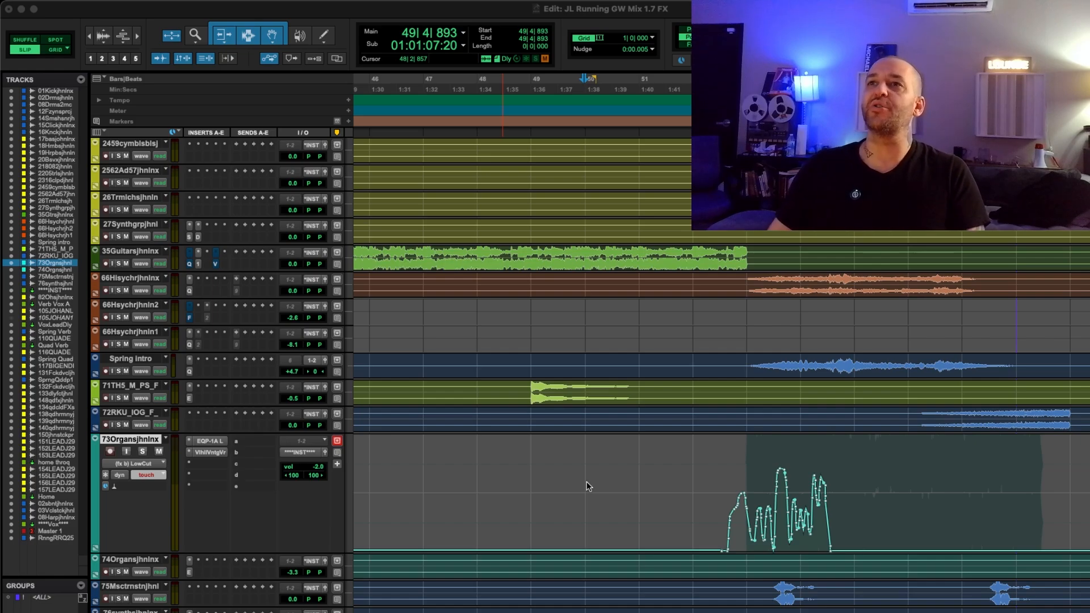
# Open the Automation window and move it over the middle of the tracks in the edit area
pyautogui.click(531, 489)
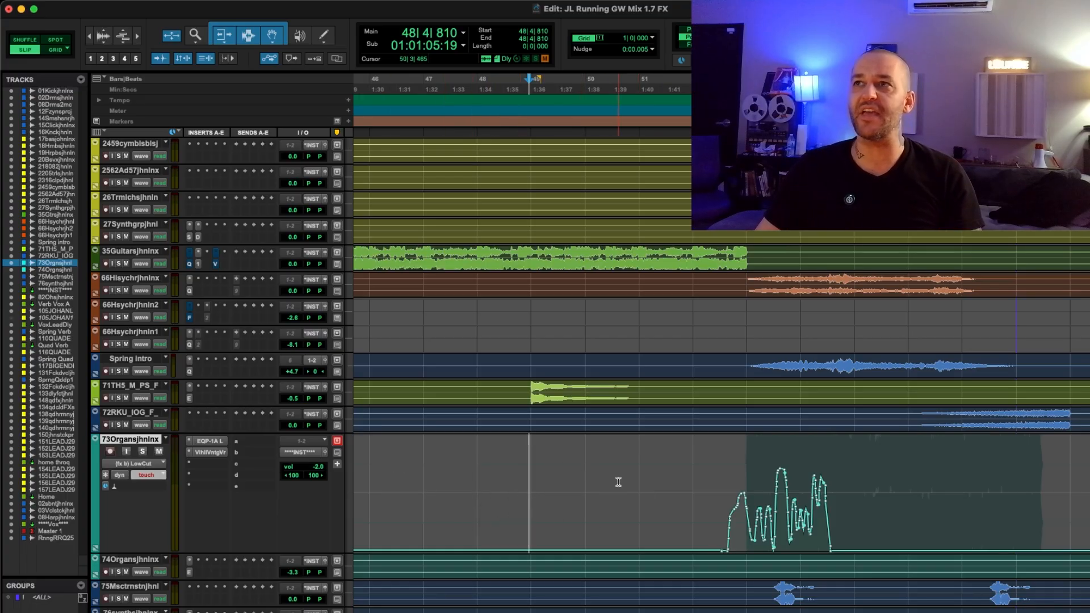
pyautogui.click(534, 472)
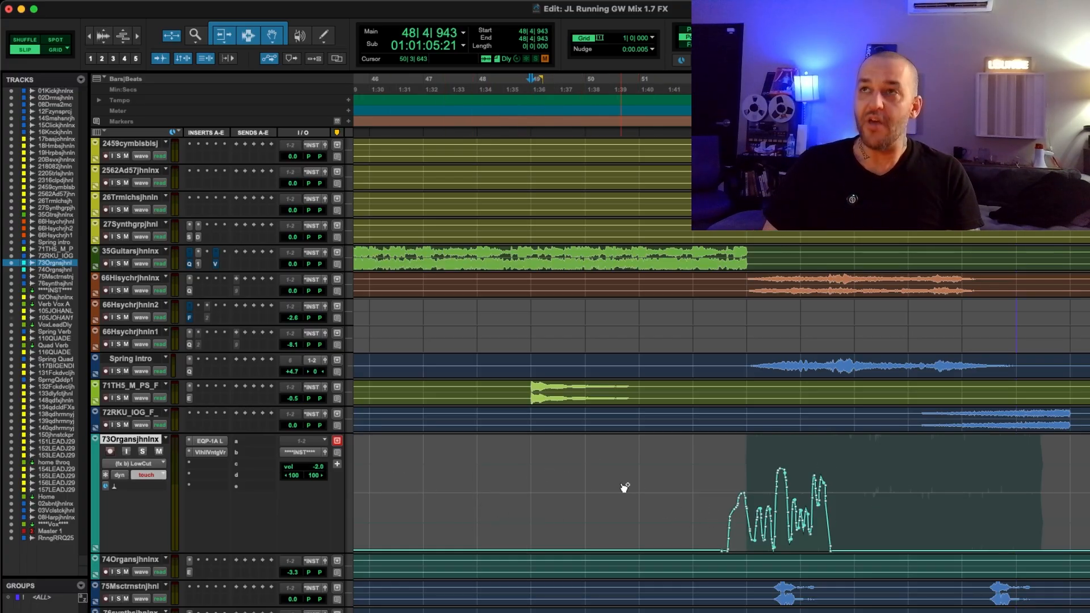
pyautogui.press('super+4')
pyautogui.press('super+4')
pyautogui.click(735, 178)
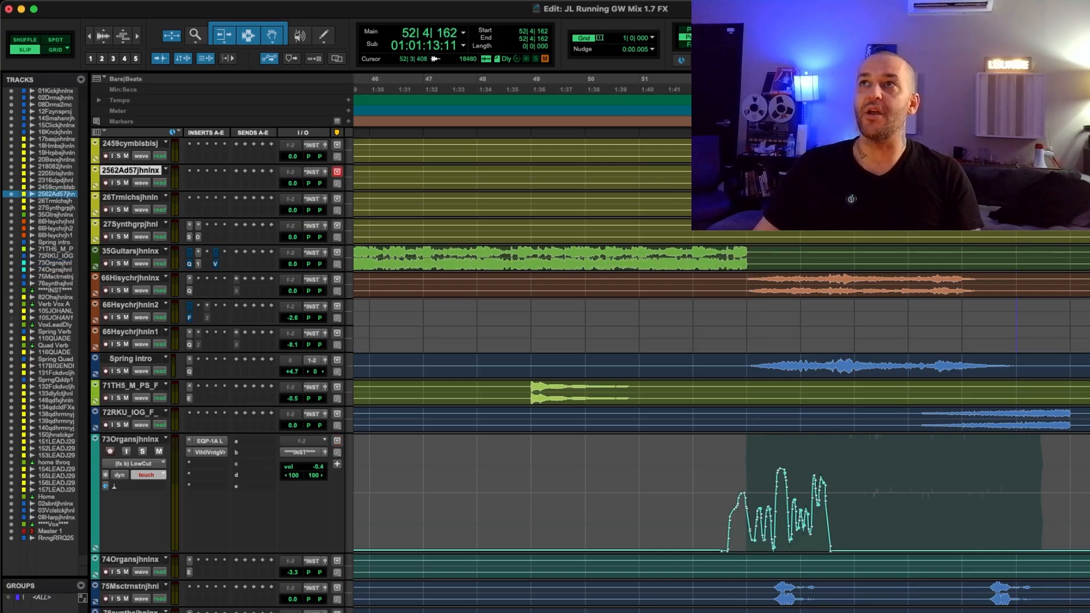
pyautogui.press('super+4')
pyautogui.moveTo(719, 179); pyautogui.dragTo(539, 212)
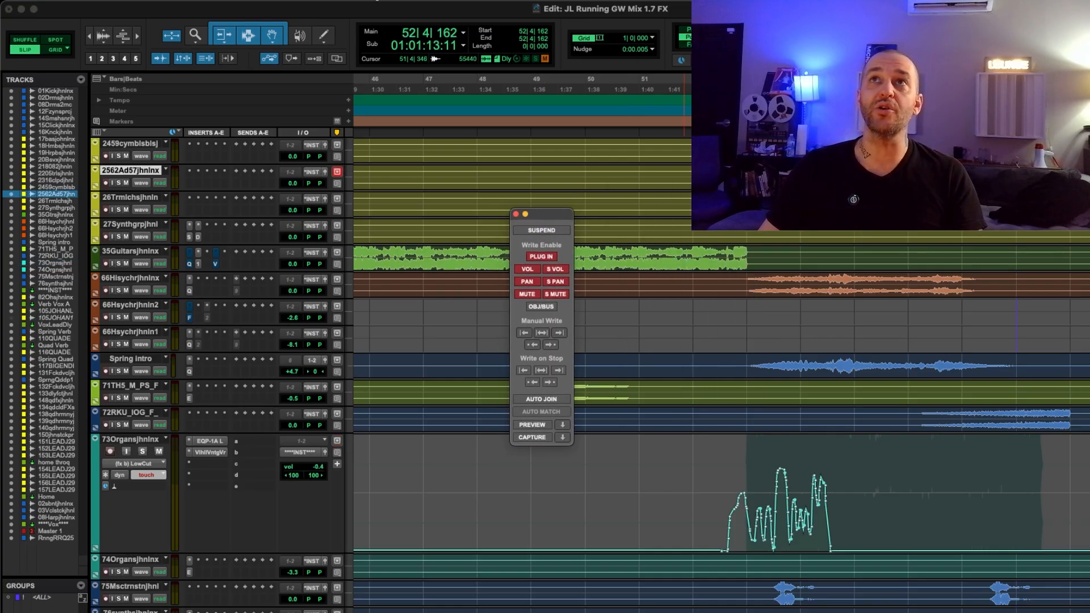
# Hide the Automation window and display it again
pyautogui.click(377, 1)
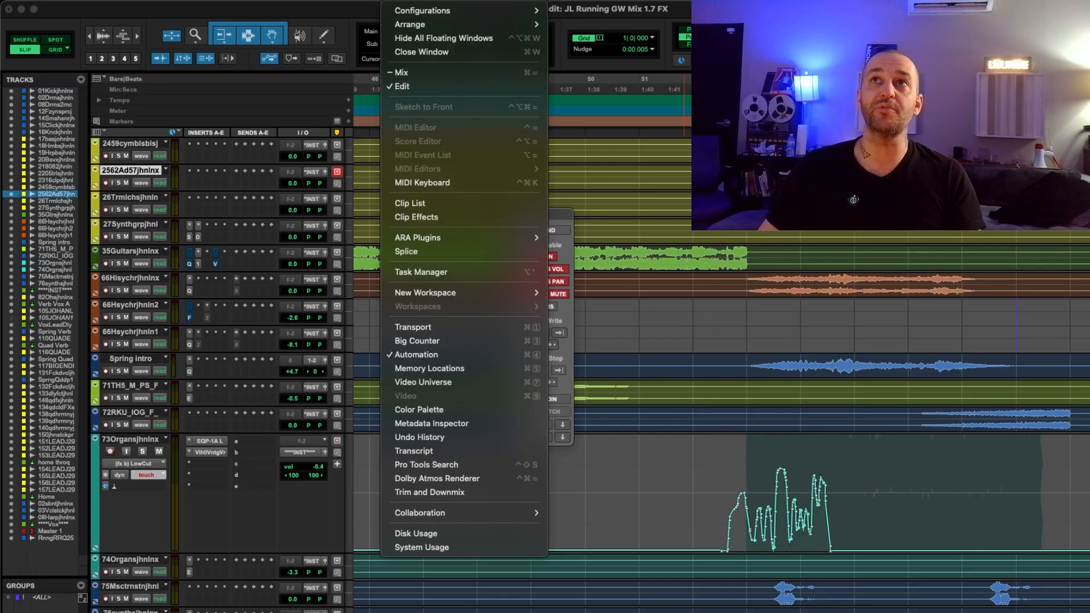
pyautogui.click(428, 351)
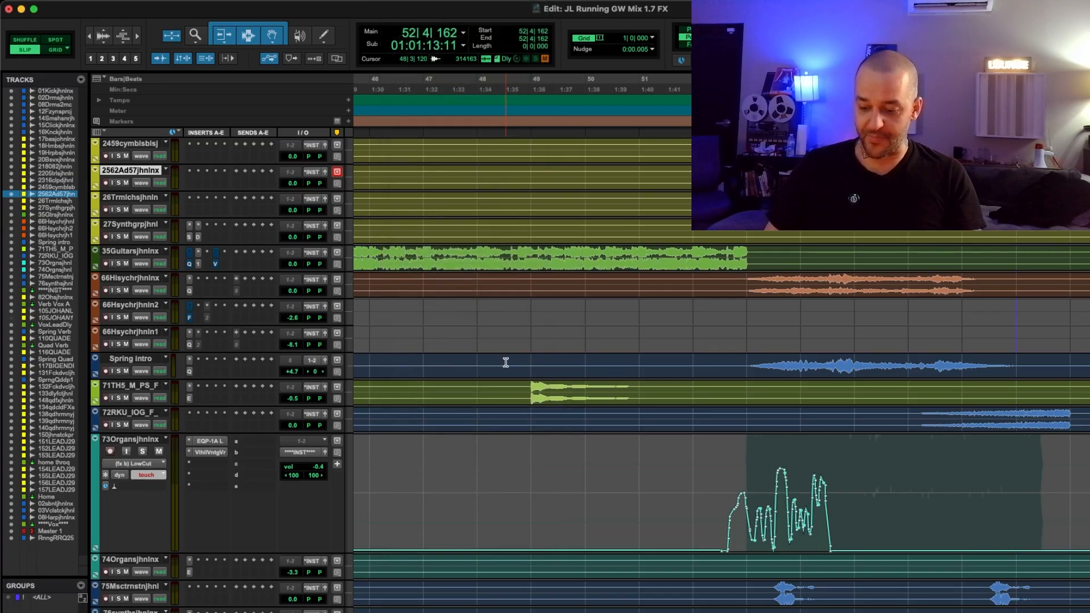
pyautogui.press('super+4')
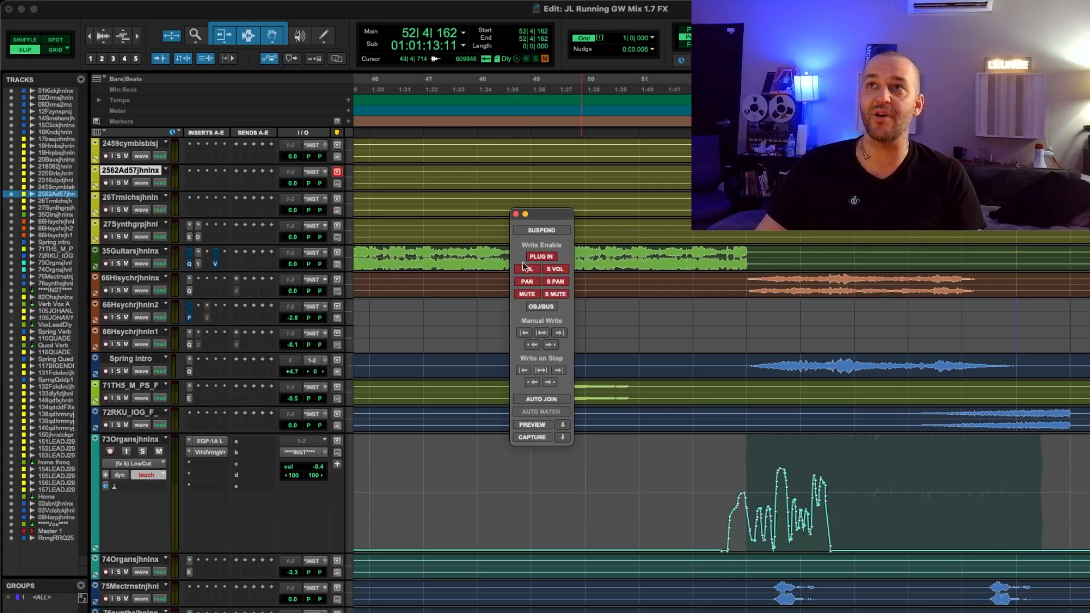
# Toggle Suspend for all automation in the Automation window on and off repeatedly, leaving it off
pyautogui.click(542, 231)
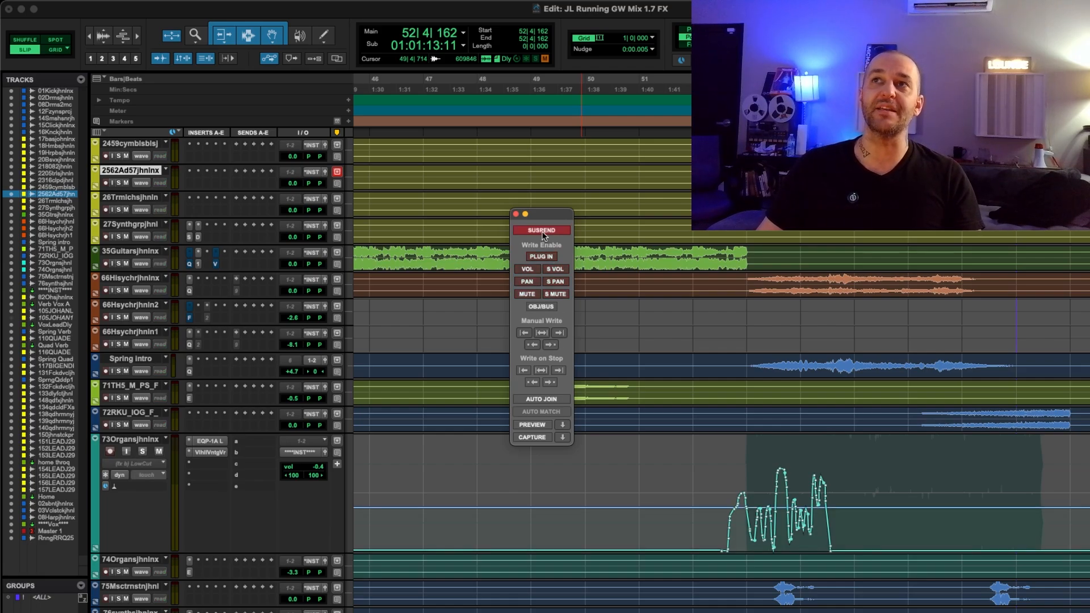
pyautogui.click(541, 230)
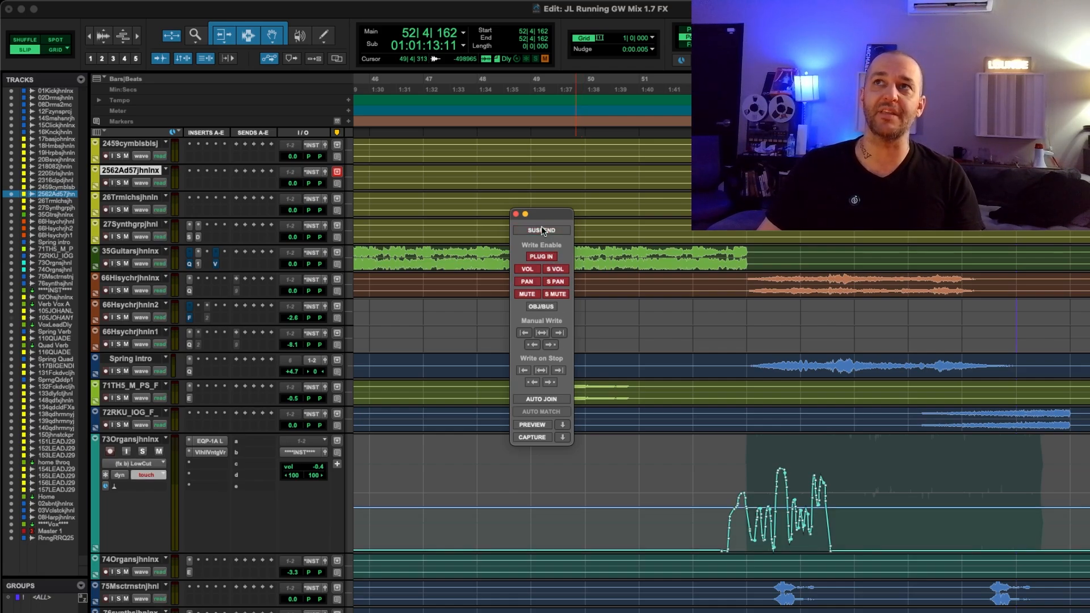
pyautogui.click(540, 227)
pyautogui.click(541, 227)
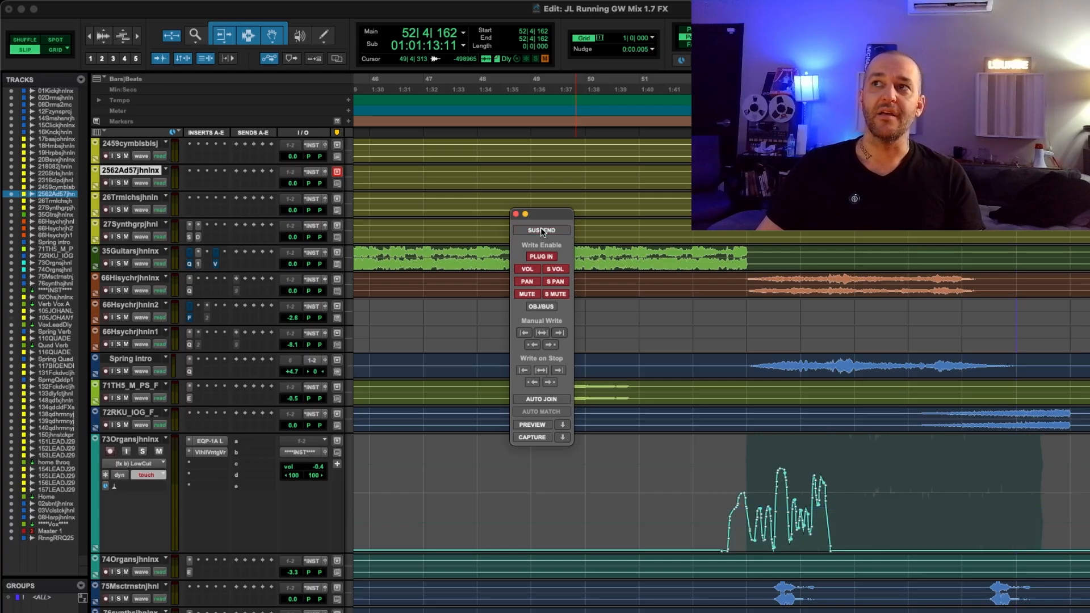
pyautogui.click(541, 227)
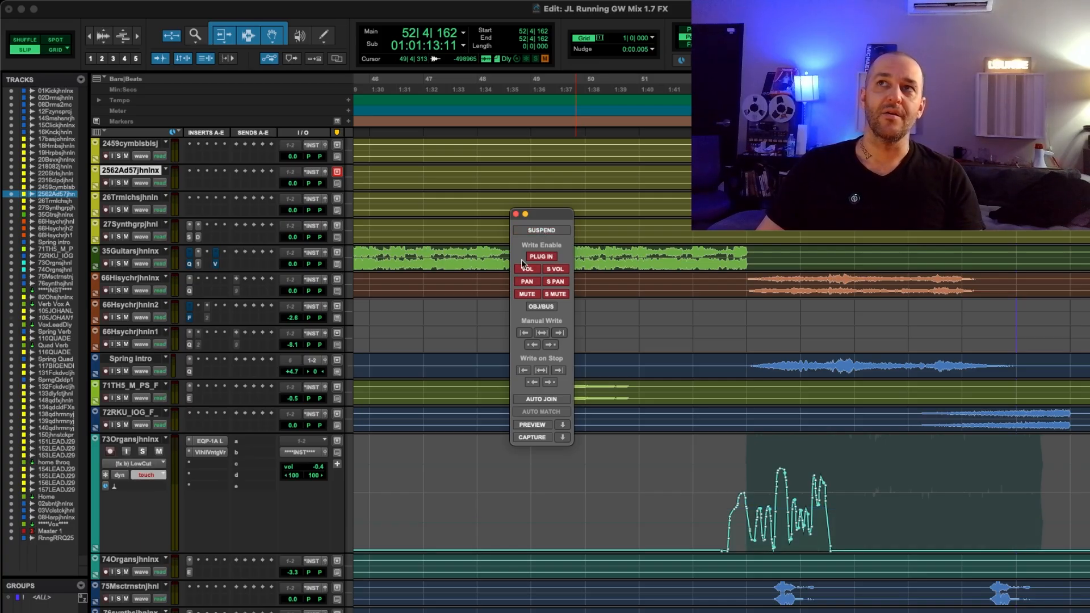